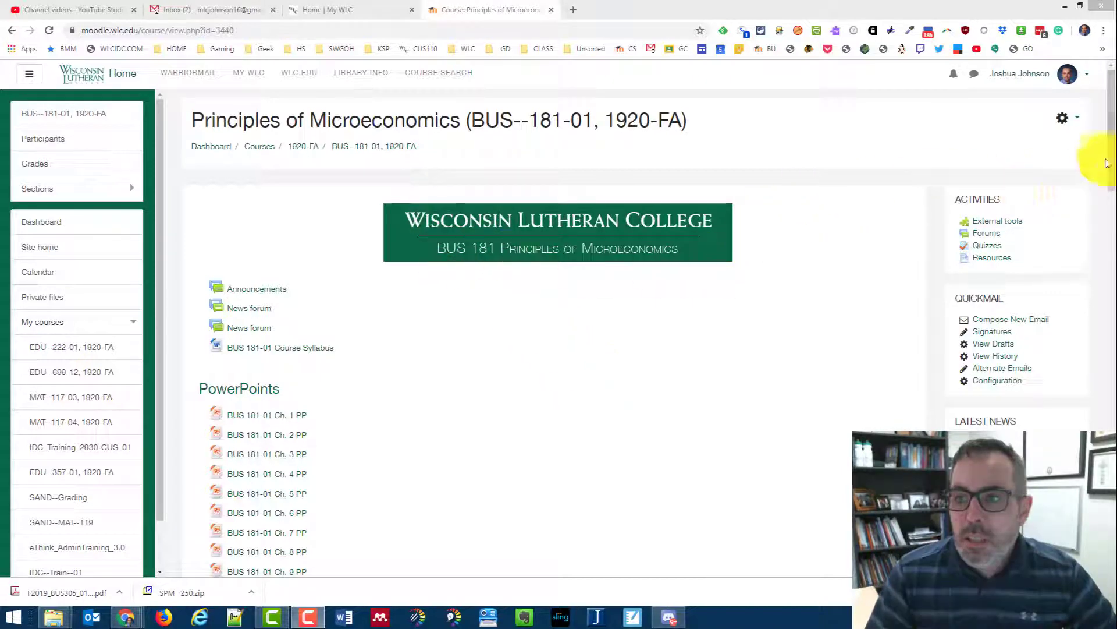
Turn on editing for the Principles of Microeconomics course
mouse_move(1107, 168)
mouse_down()
mouse_move(1111, 342)
mouse_move(1100, 378)
mouse_move(1110, 153)
mouse_up()
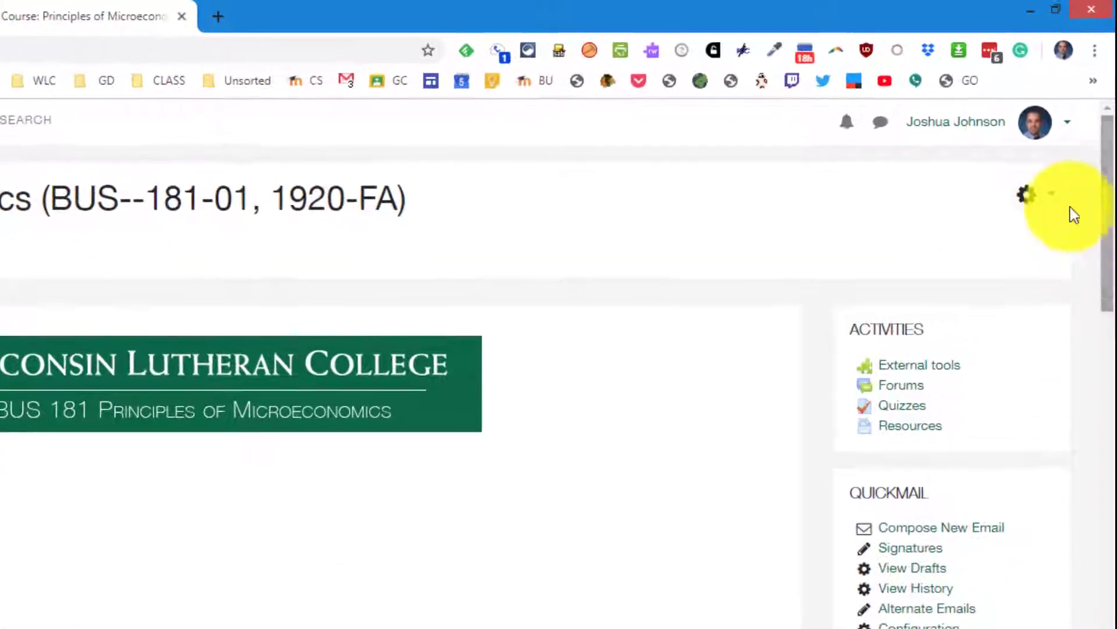
click(1056, 171)
click(977, 271)
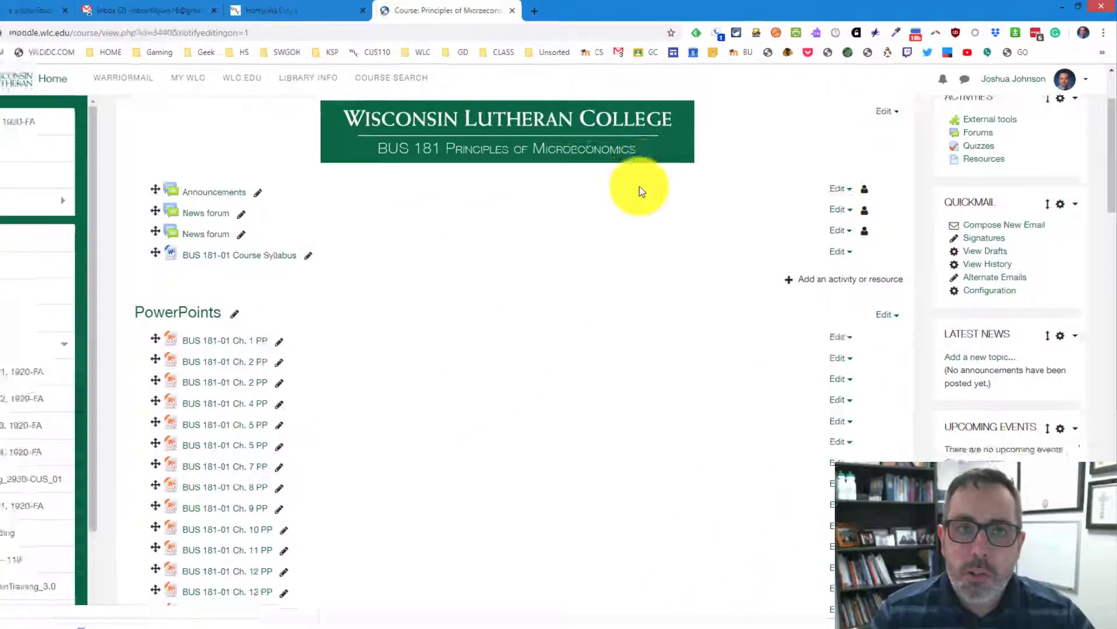
Open the settings of the first quiz in the course's quiz list and expand its Timing section
scroll(643, 175, down, 6)
scroll(644, 162, down, 15)
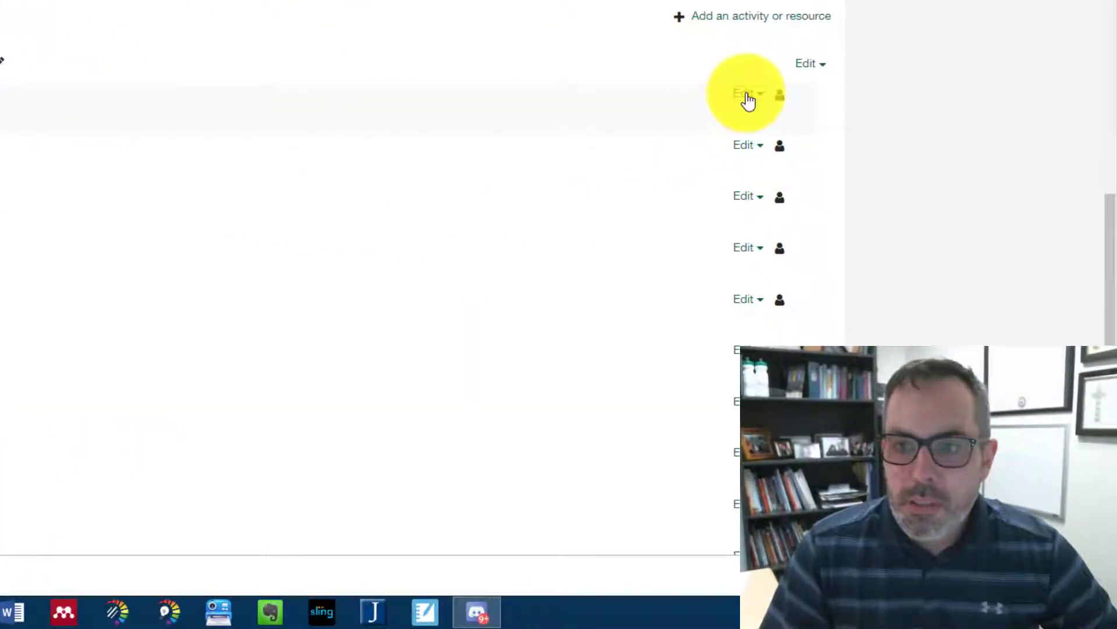
click(748, 100)
click(707, 137)
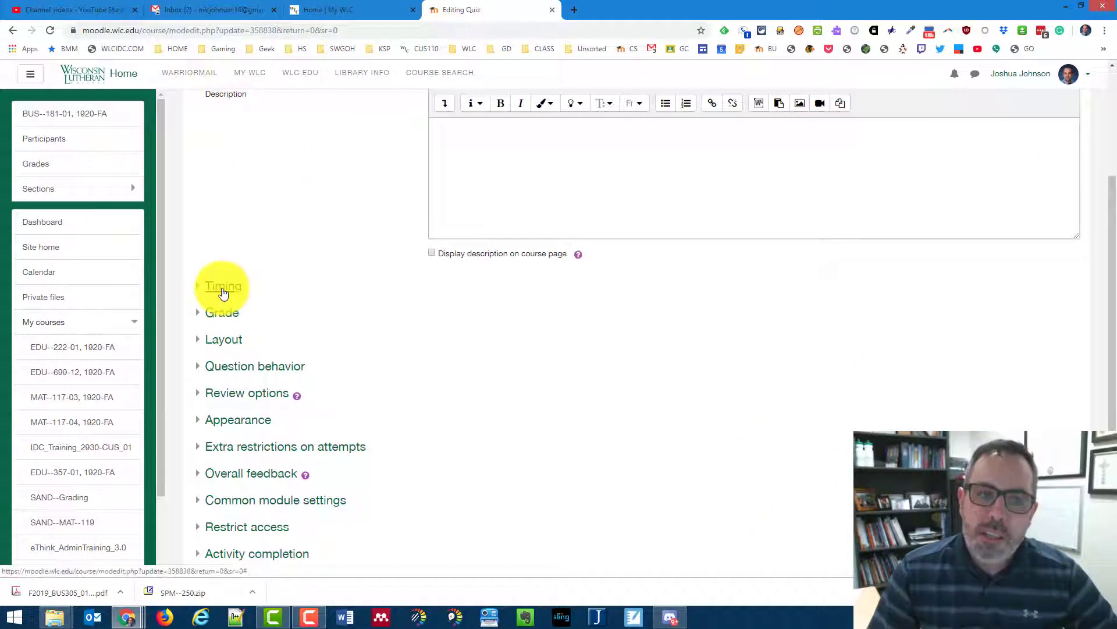
click(223, 289)
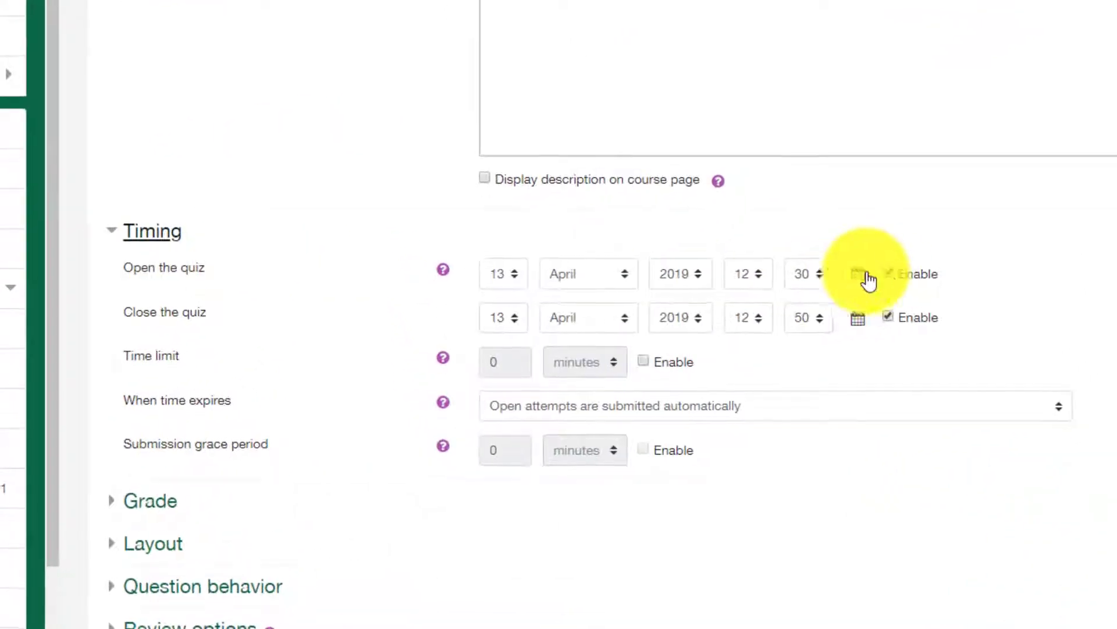
Keep the quiz's opening date enabled and set it to 5 September 2019
click(890, 272)
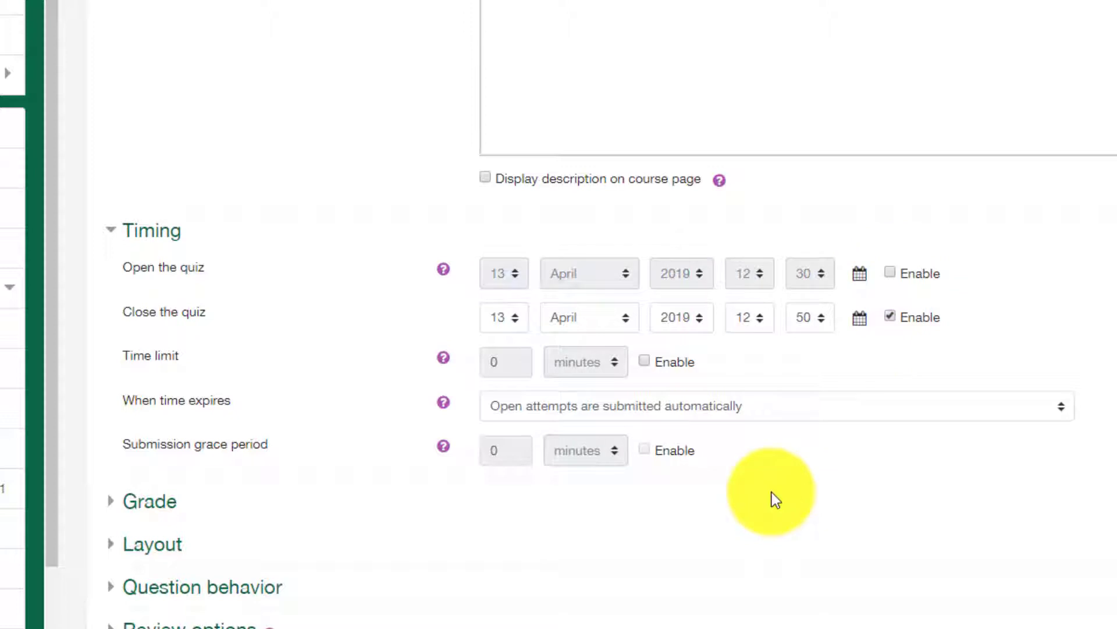
click(891, 272)
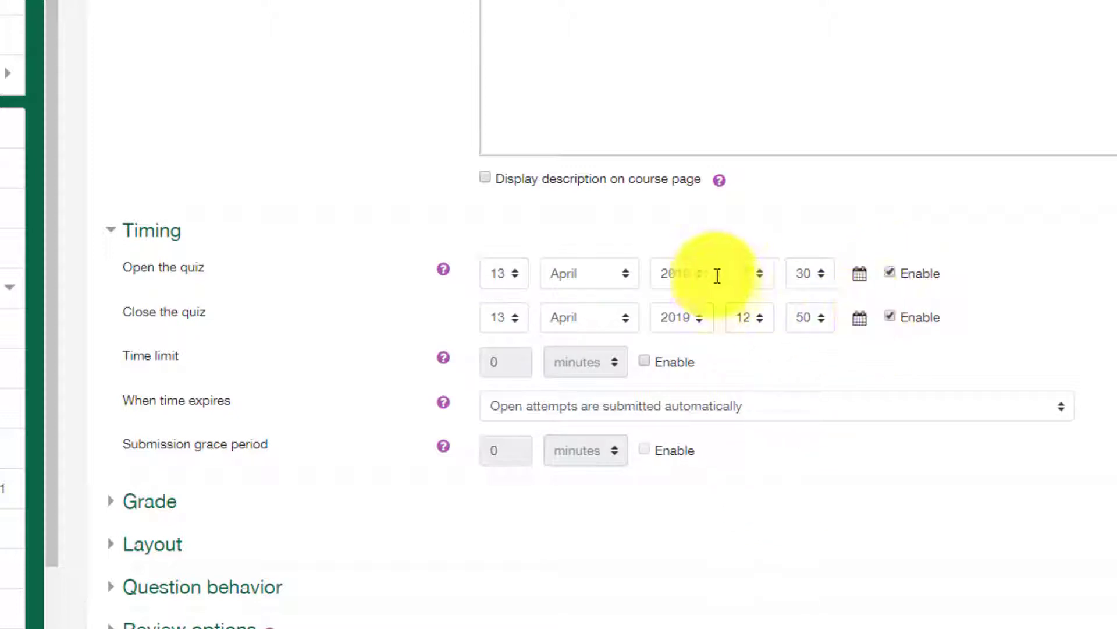
click(860, 273)
click(744, 26)
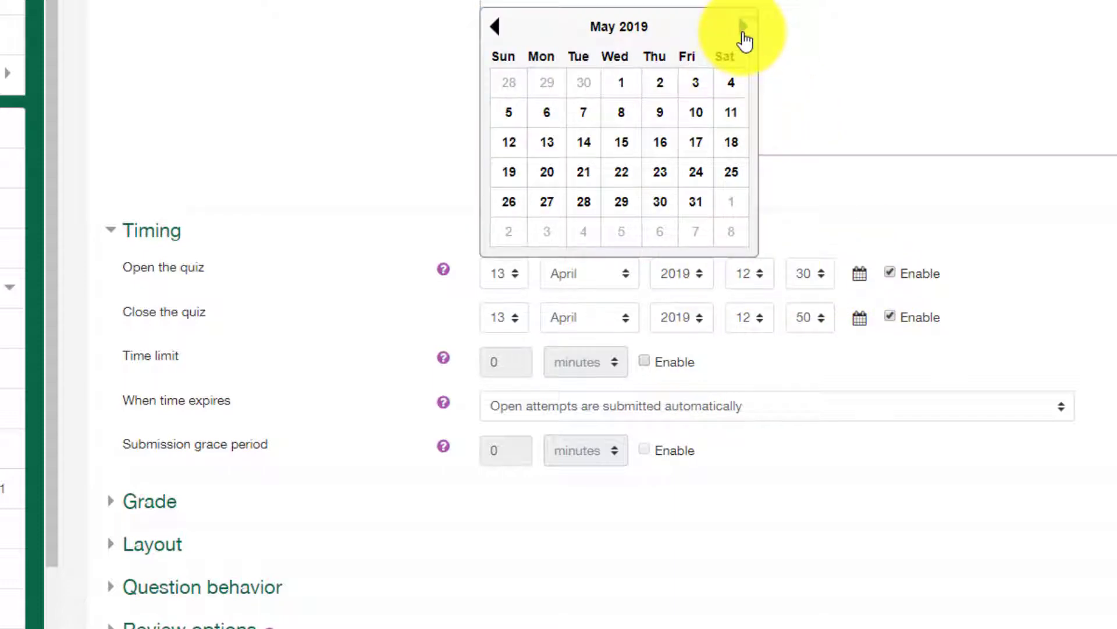
click(744, 28)
click(744, 28)
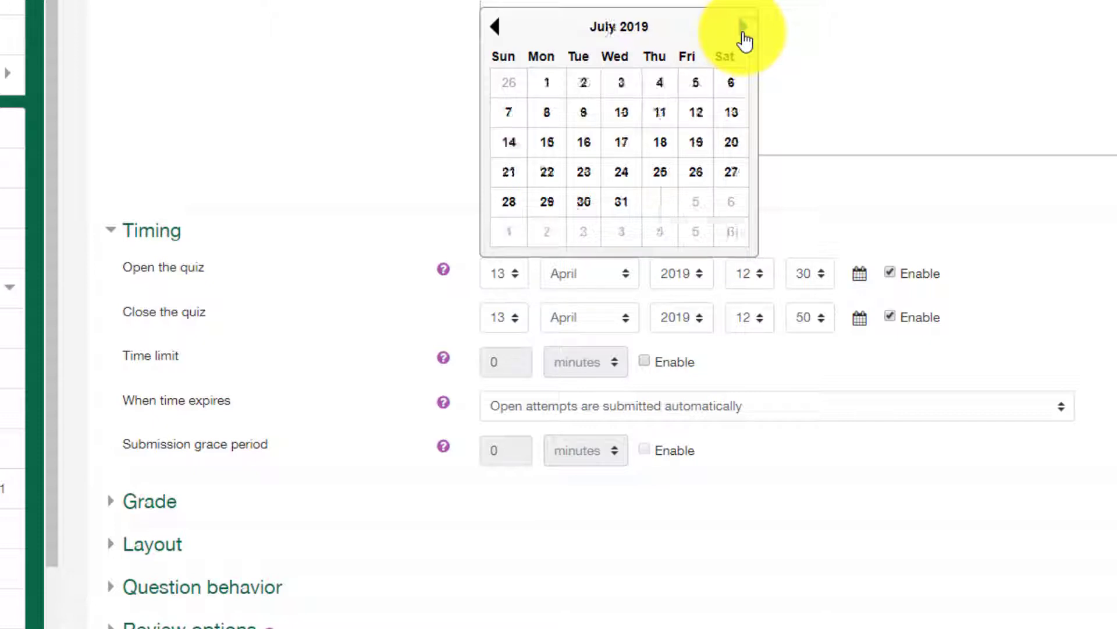
click(744, 28)
click(744, 28)
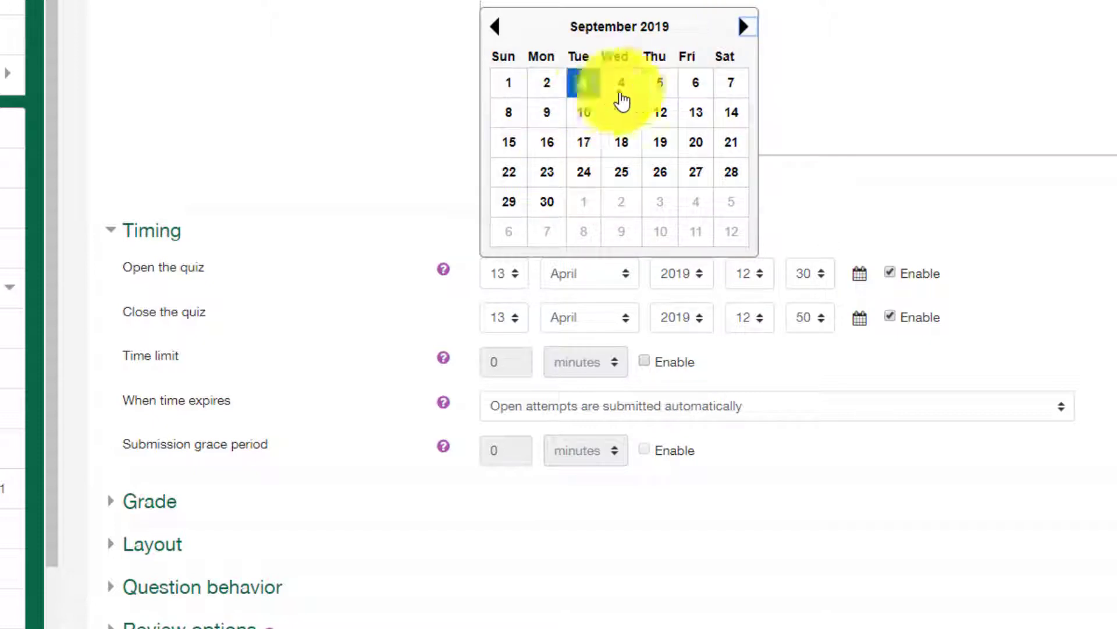
click(660, 85)
Set the quiz's opening time to 14:30
click(757, 271)
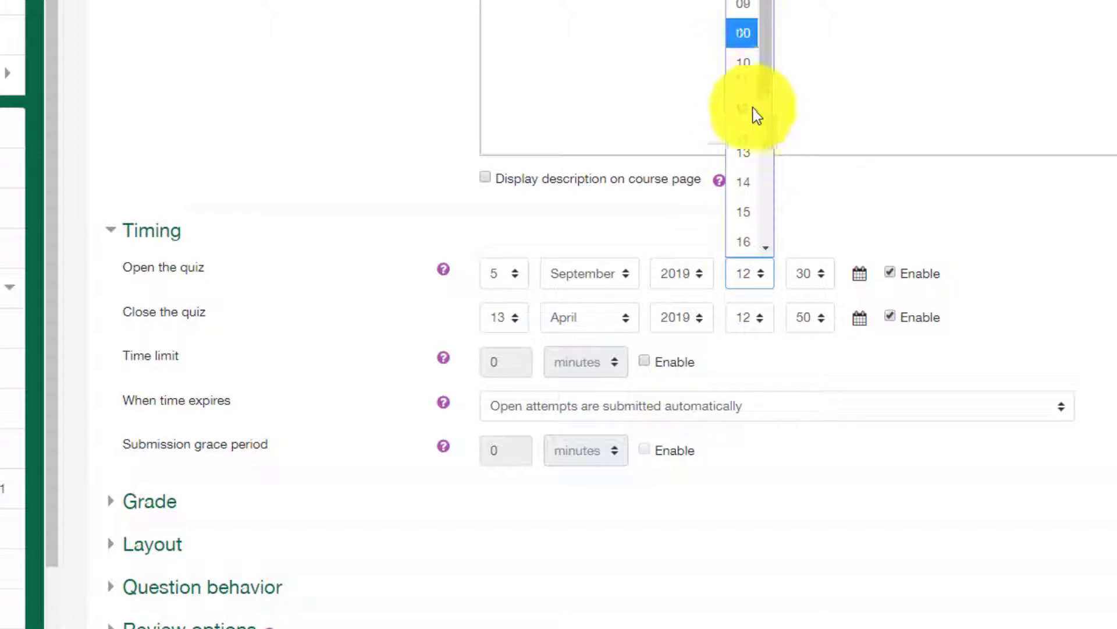
click(757, 181)
click(803, 279)
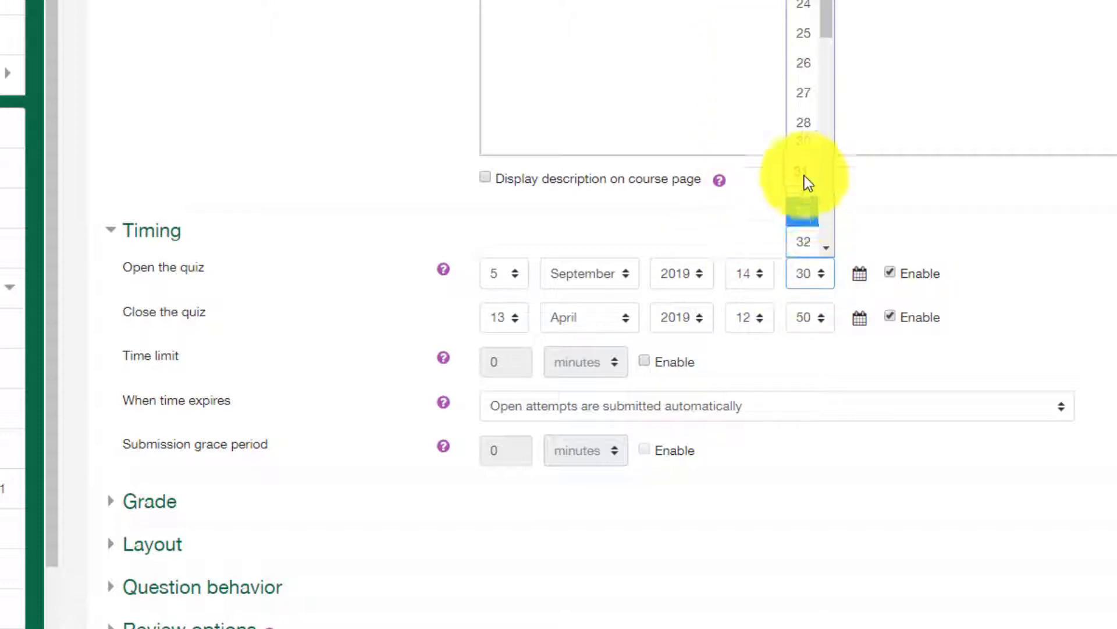
click(805, 183)
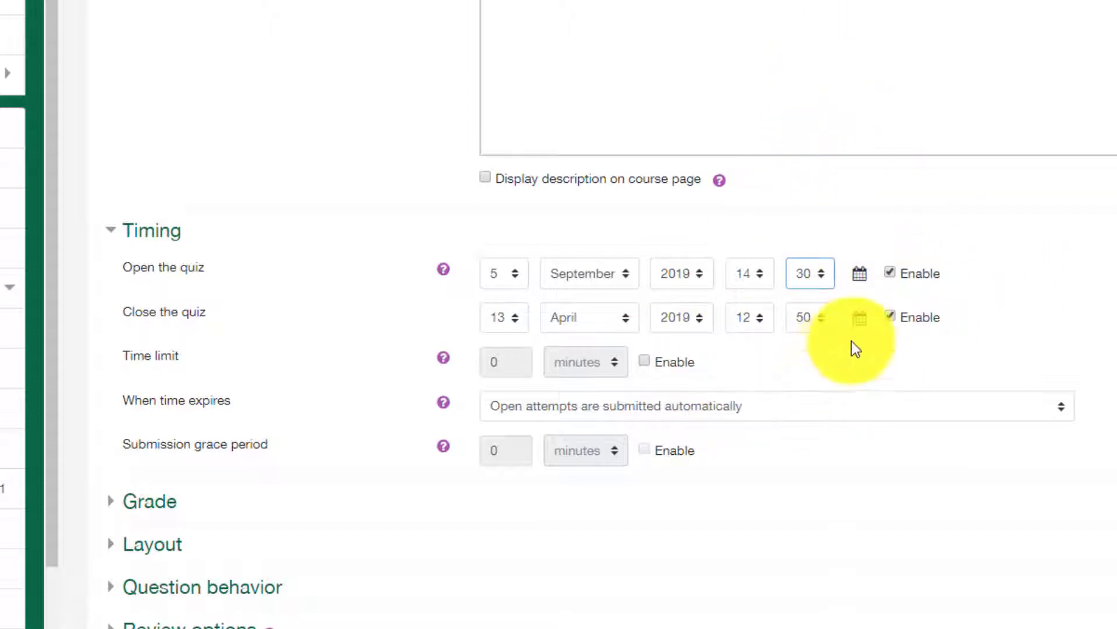
Disable the quiz's opening date and set its closing date to 5 September 2019 with the hour at 14
click(889, 318)
click(891, 273)
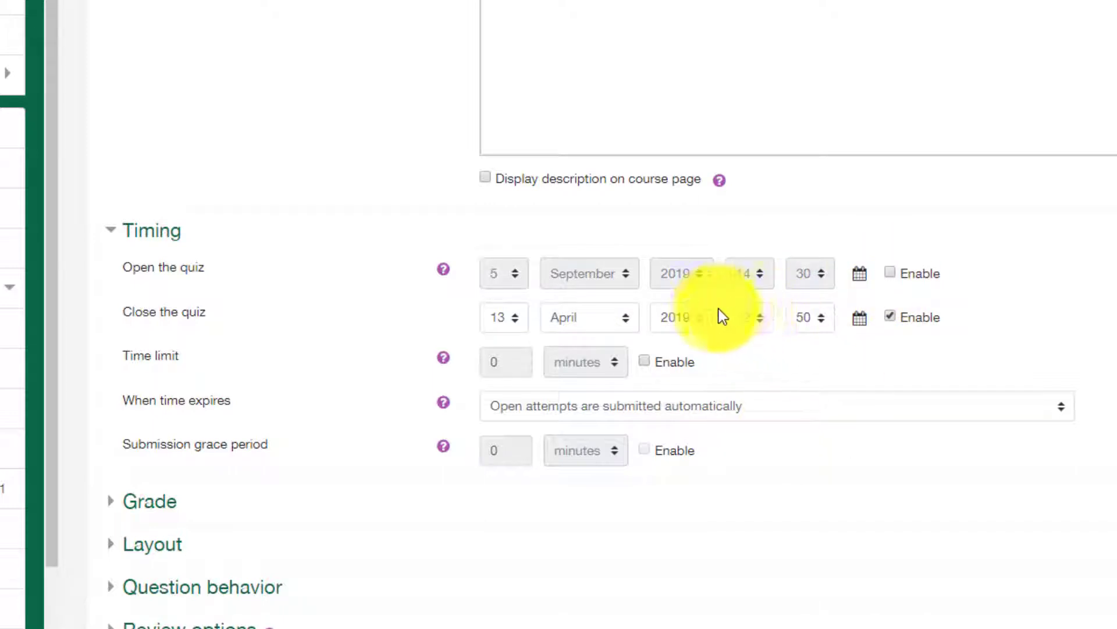
click(613, 321)
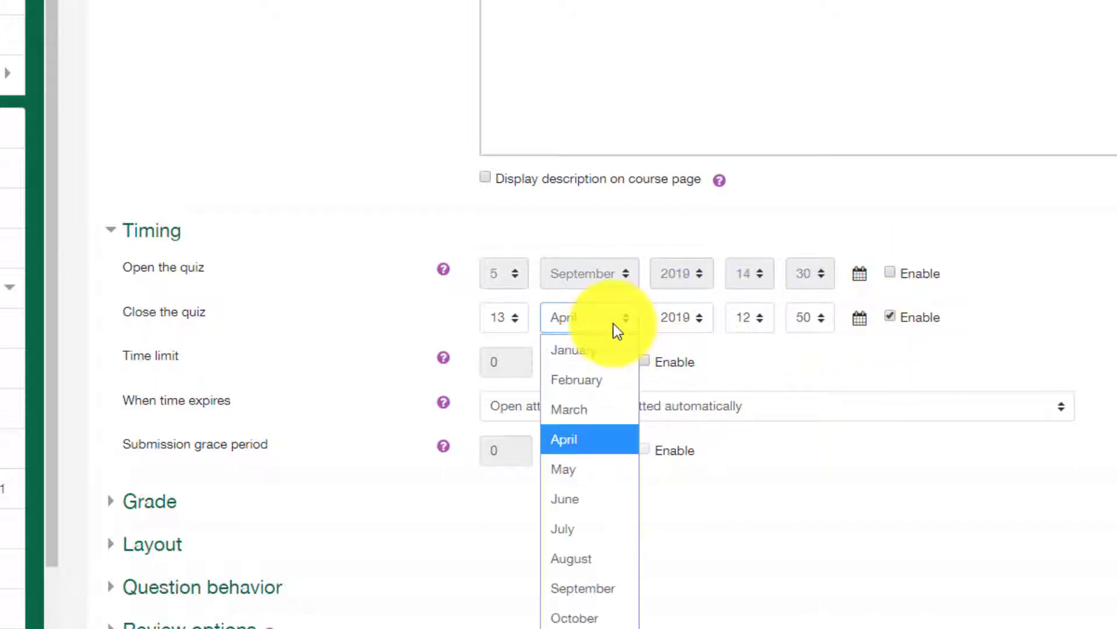
click(581, 591)
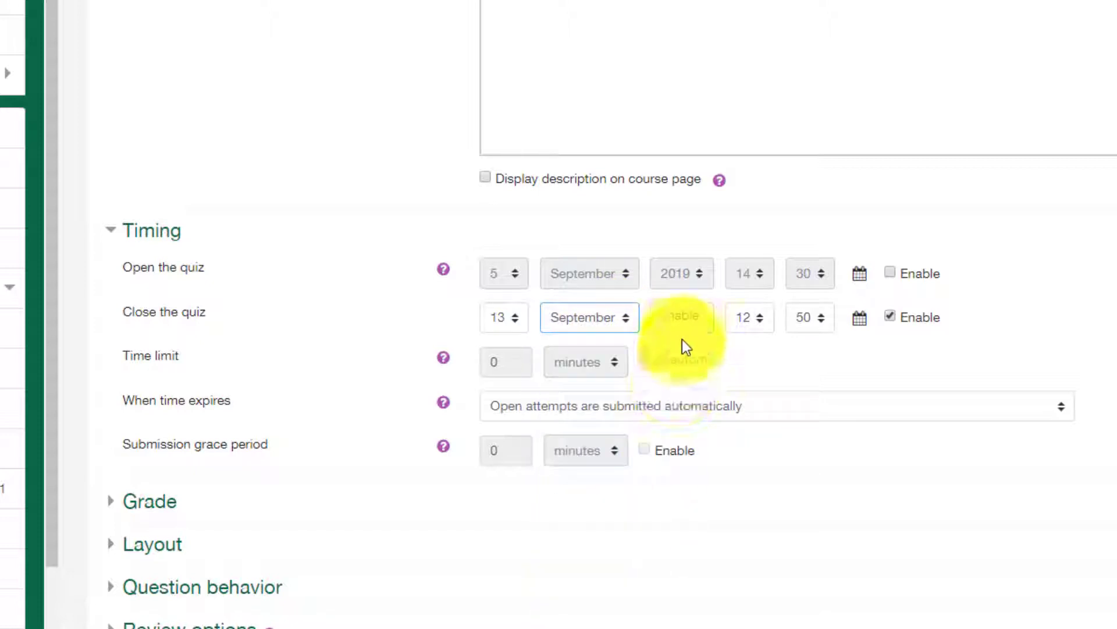
click(511, 322)
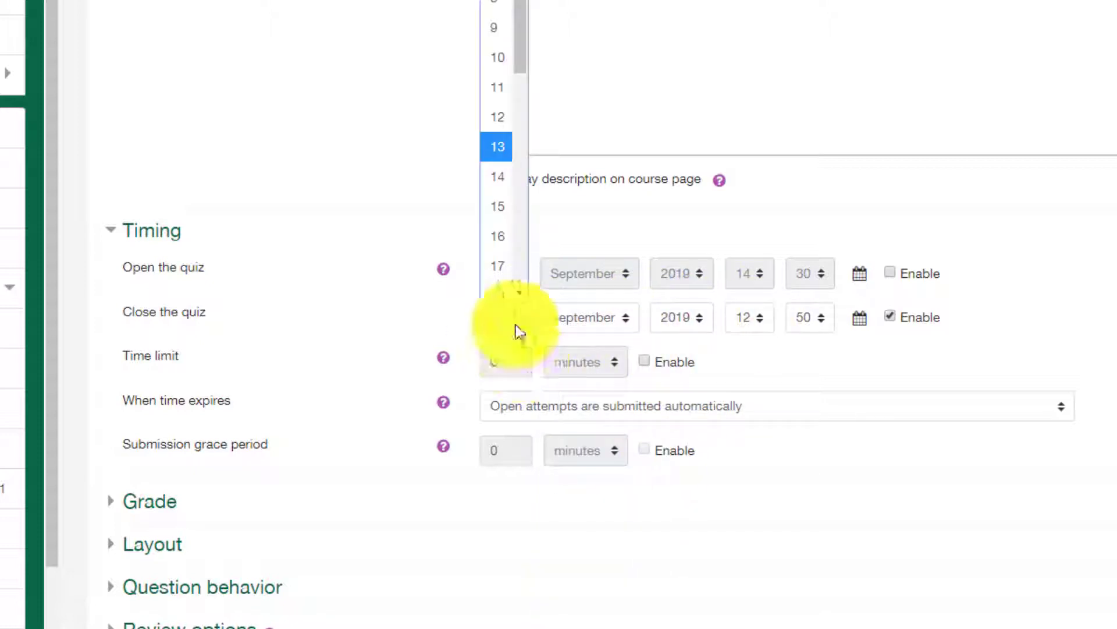
click(495, 0)
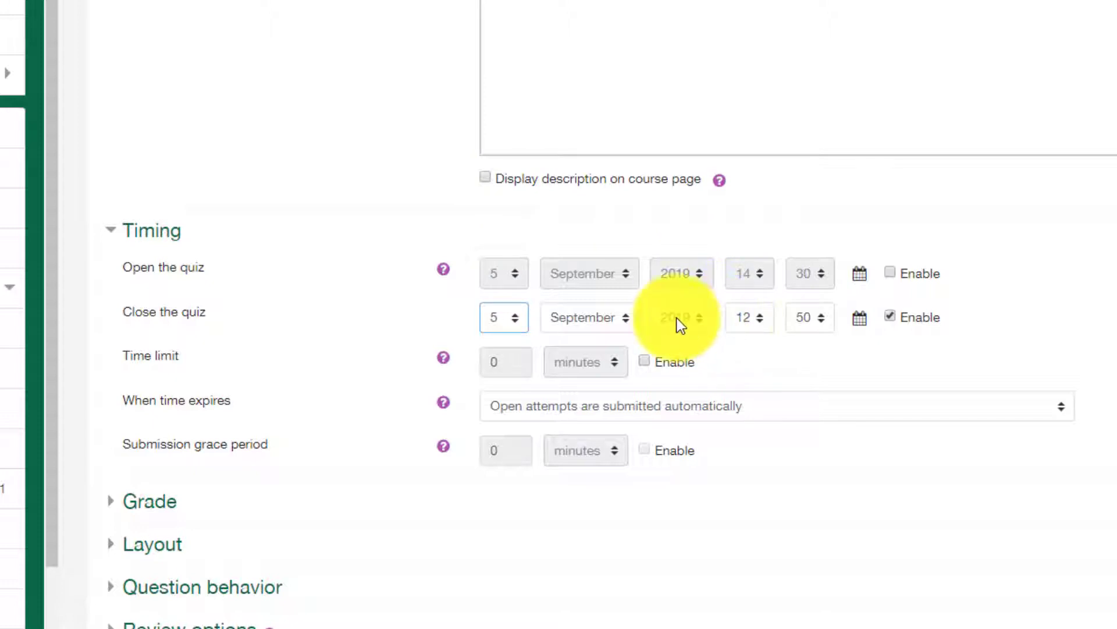
click(750, 314)
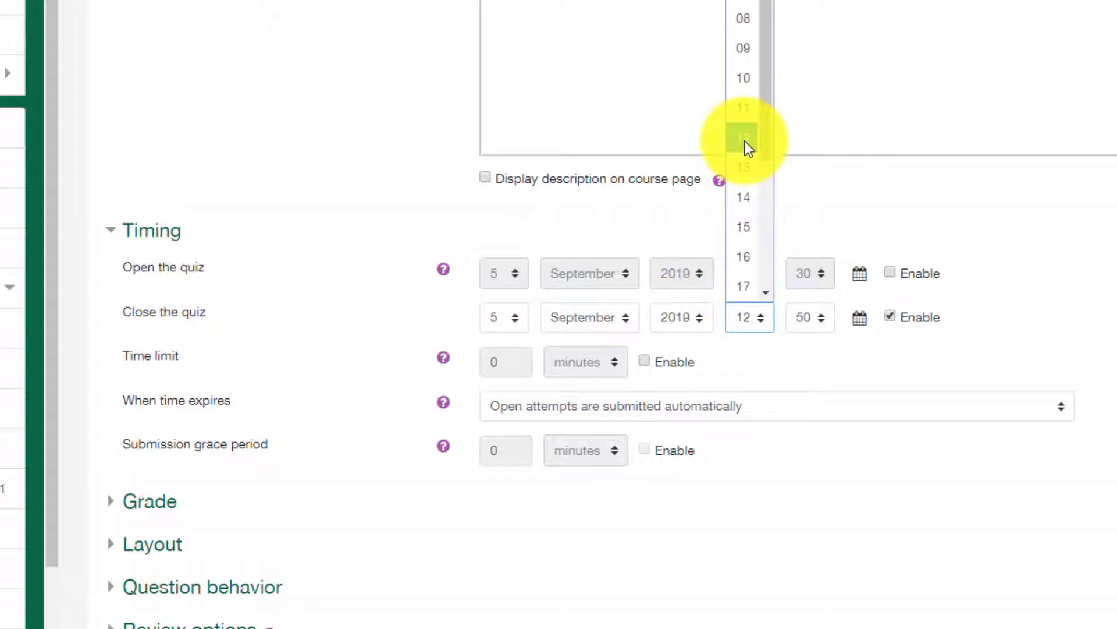
click(754, 199)
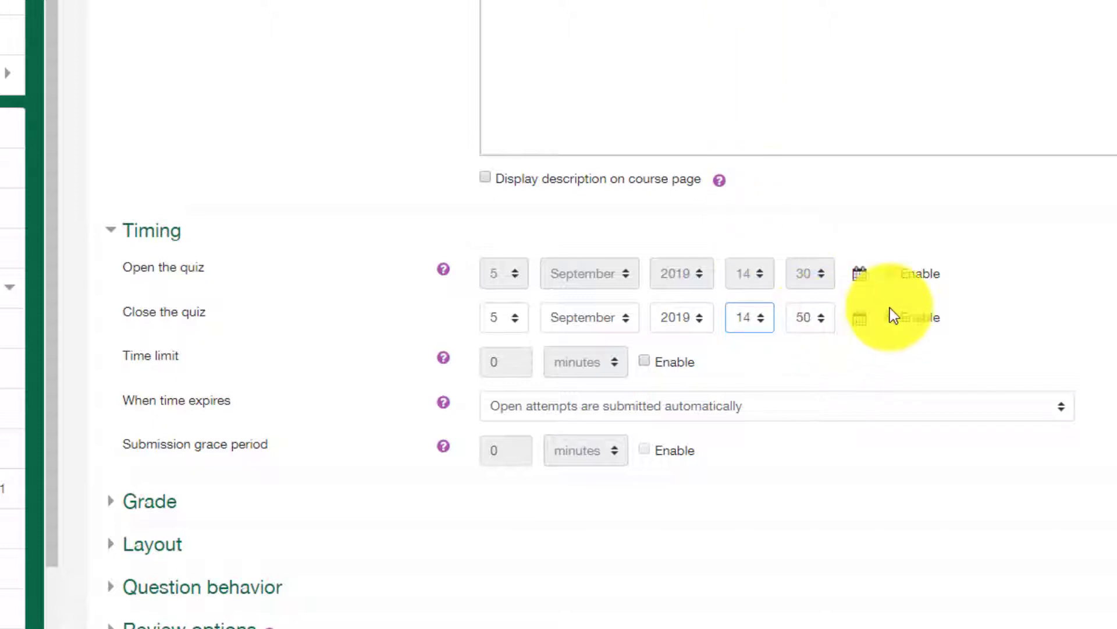
click(890, 273)
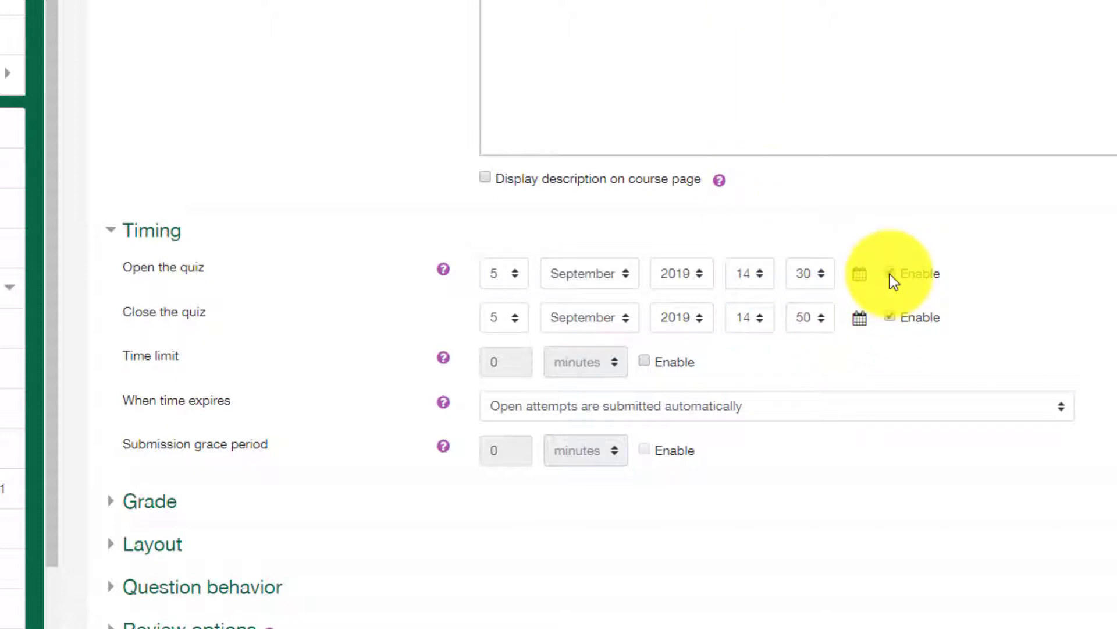
click(889, 274)
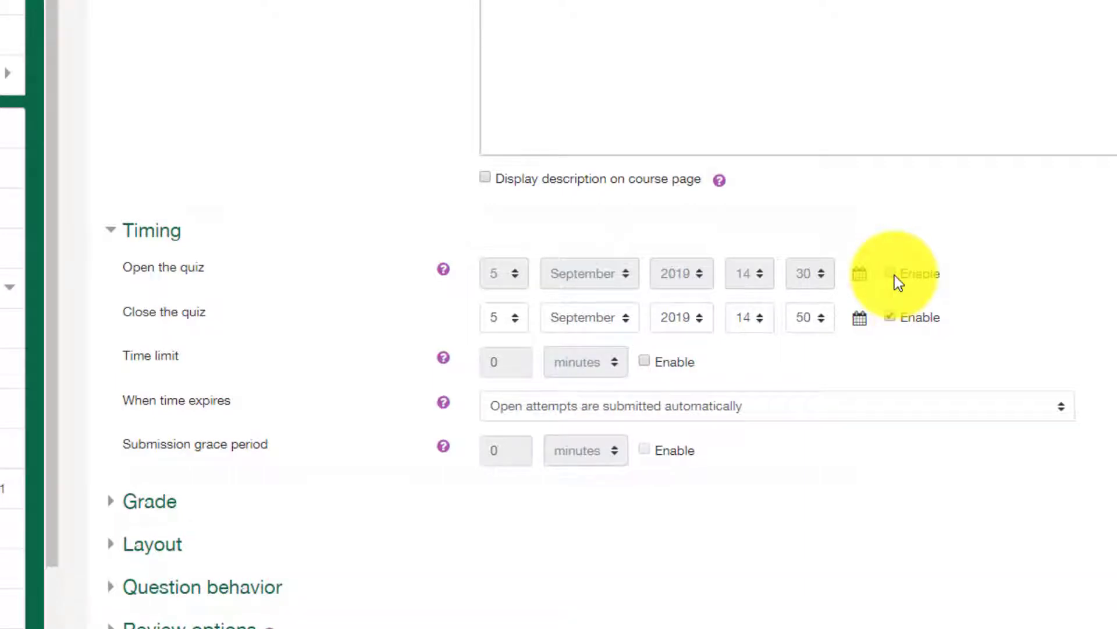
Choose "Open attempts are submitted automatically" for when the quiz time expires
scroll(895, 274, down, 2)
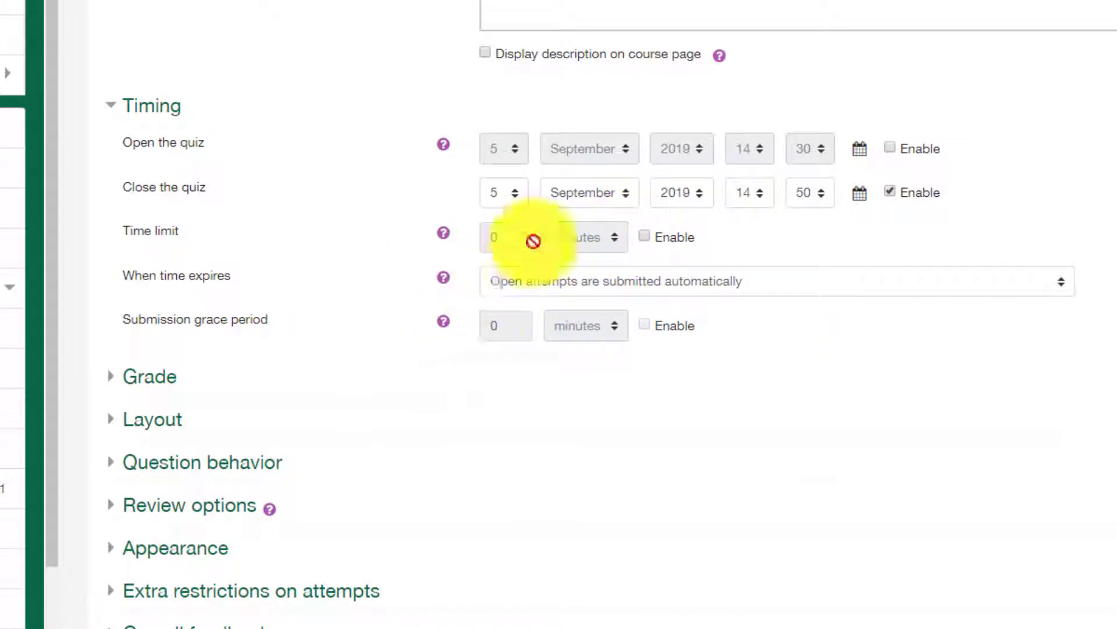
click(679, 286)
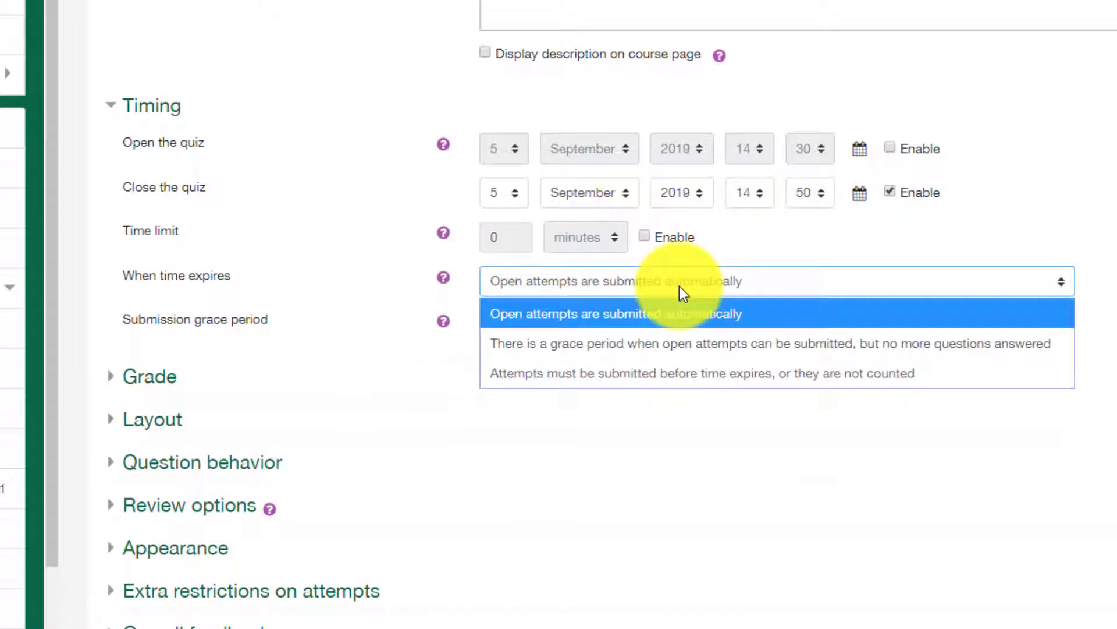
click(610, 312)
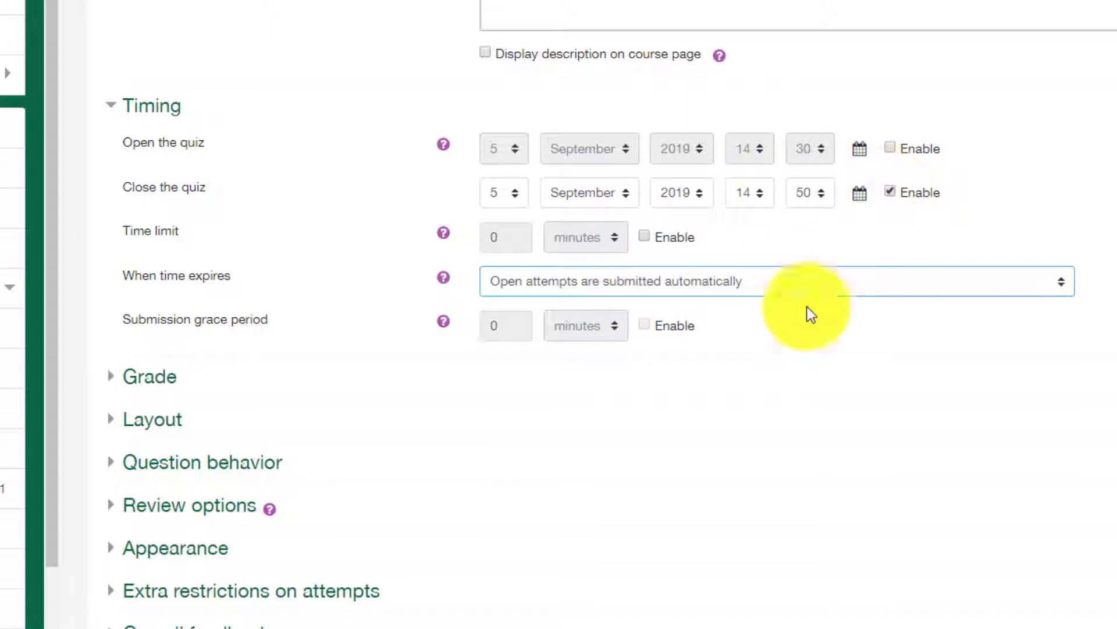
Expand the quiz's Review options section
scroll(925, 291, down, 3)
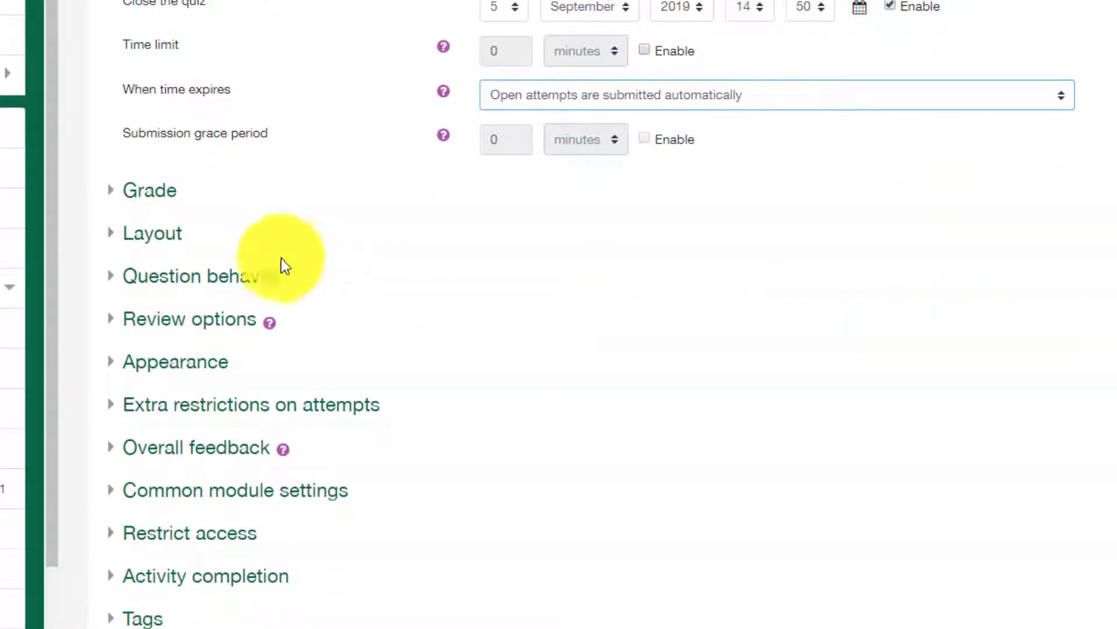
scroll(144, 139, down, 2)
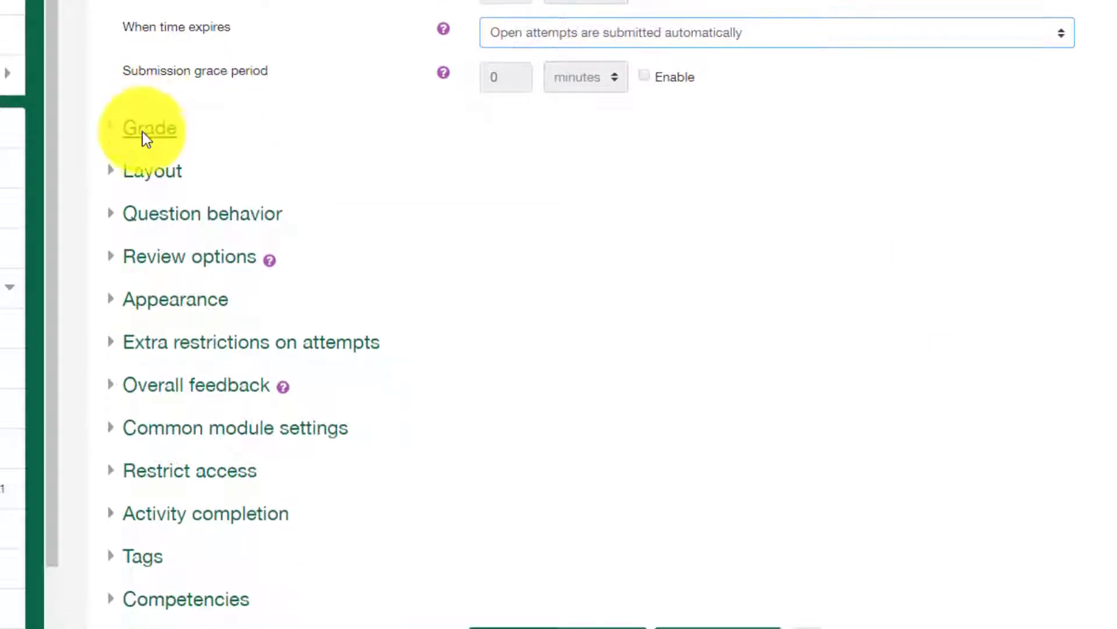
click(211, 201)
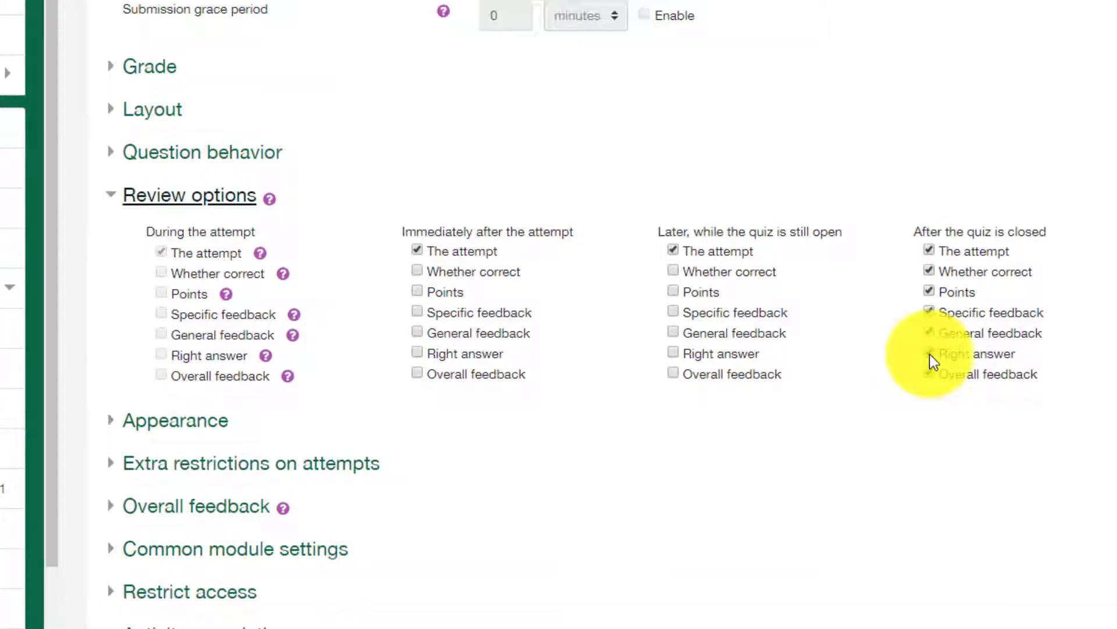
Let students review Points and Overall feedback both immediately after the attempt and later while the quiz is still open
scroll(933, 361, down, 1)
scroll(934, 361, up, 8)
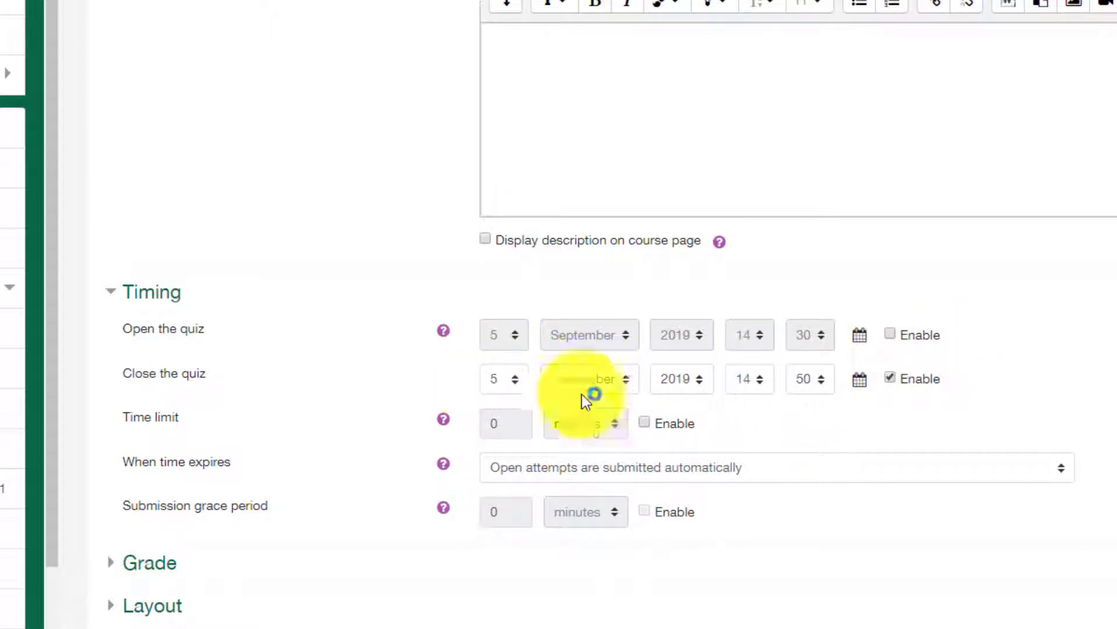
scroll(909, 361, down, 6)
scroll(909, 360, down, 5)
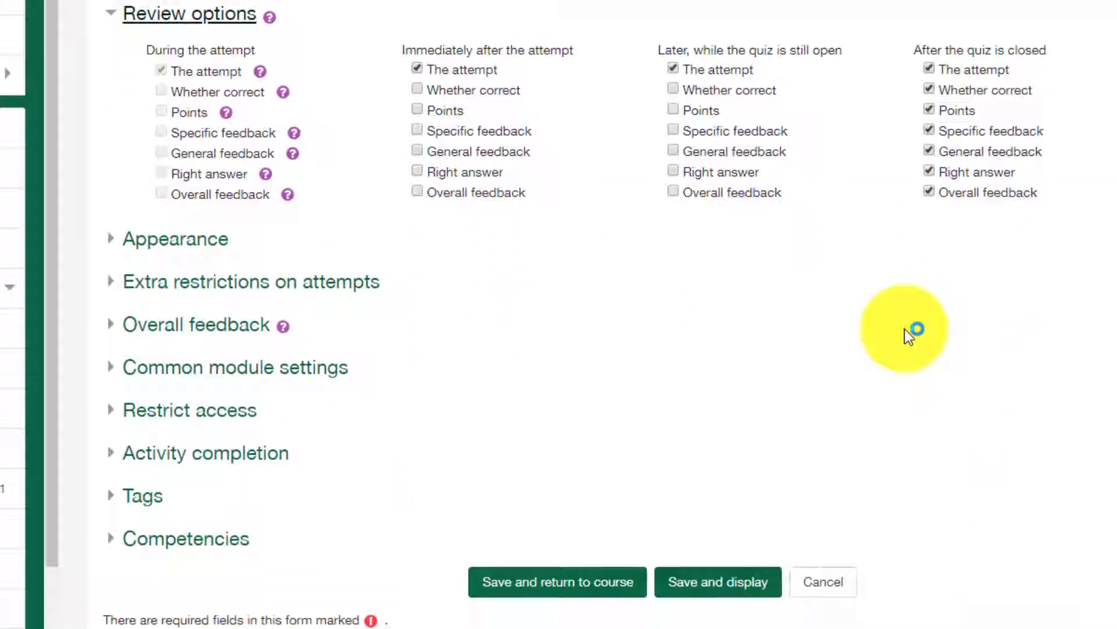
scroll(904, 330, up, 3)
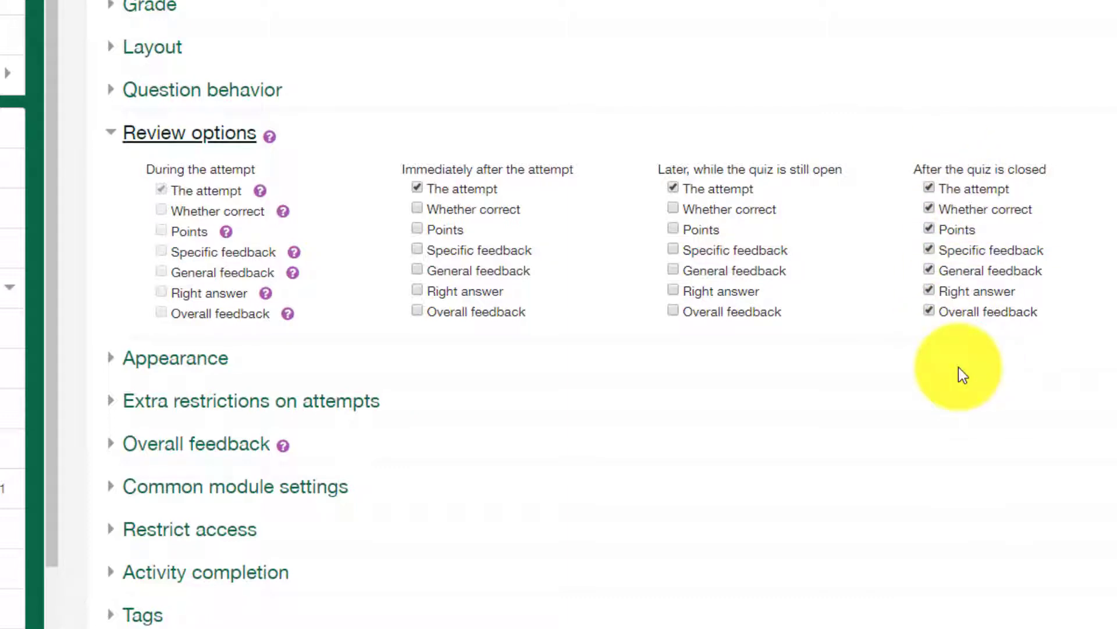
click(672, 229)
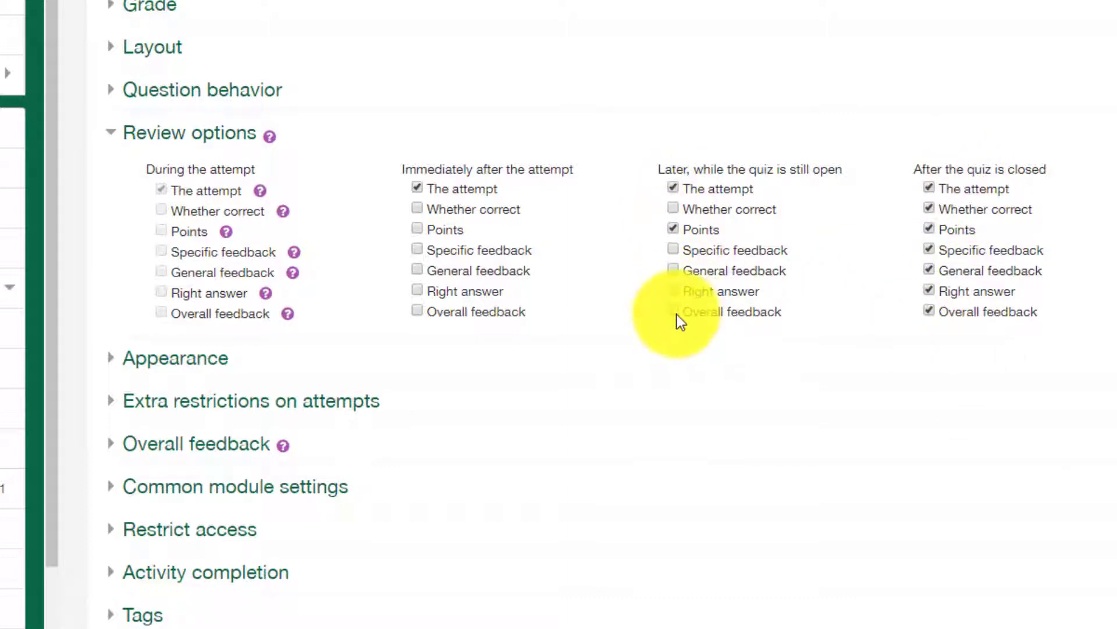
click(674, 313)
click(416, 229)
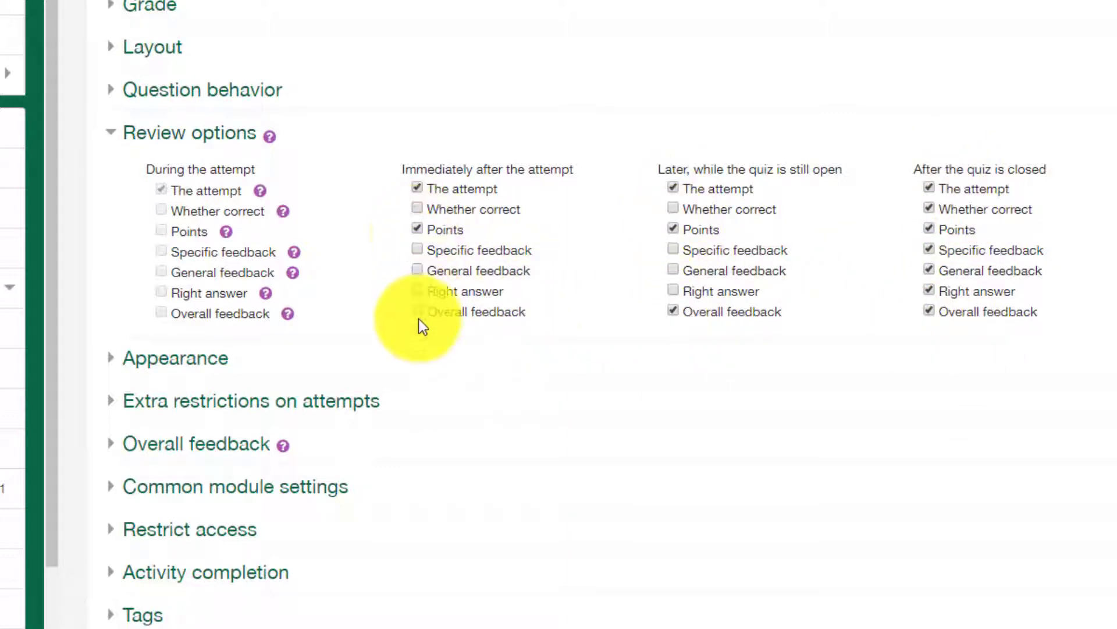
click(412, 312)
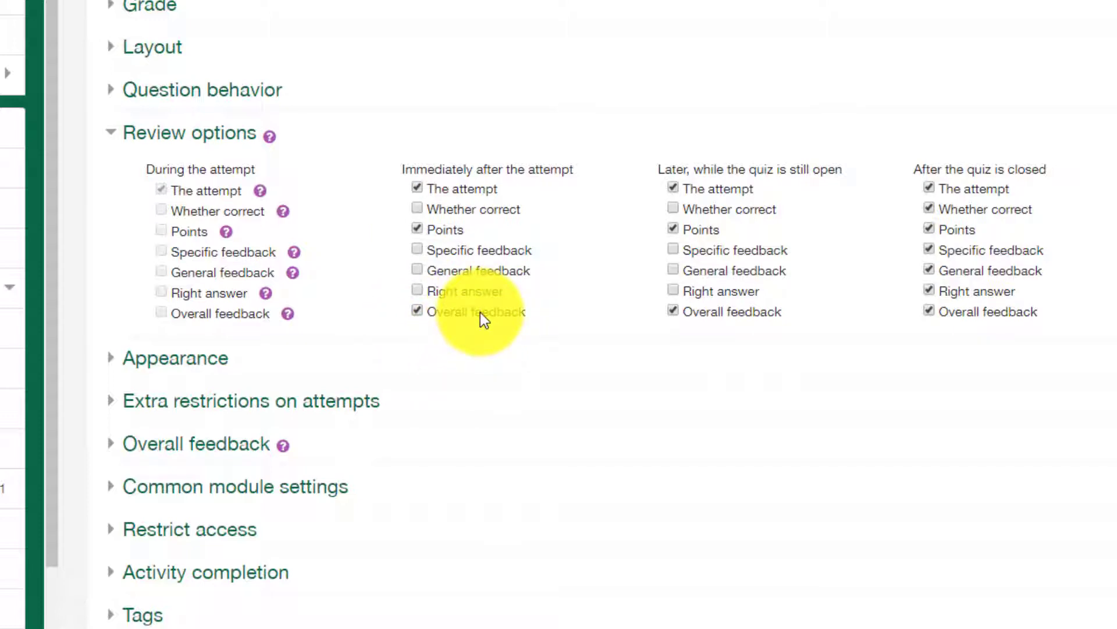
scroll(480, 312, down, 3)
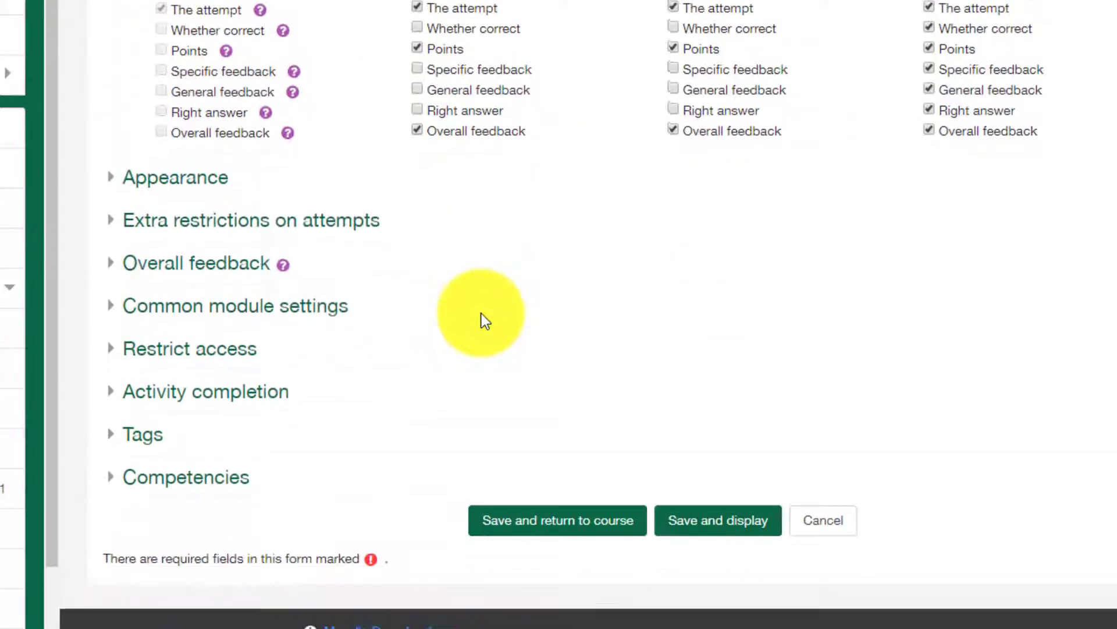
Enable the quiz's opening date in the timing settings and save the quiz, returning to the course page
click(576, 514)
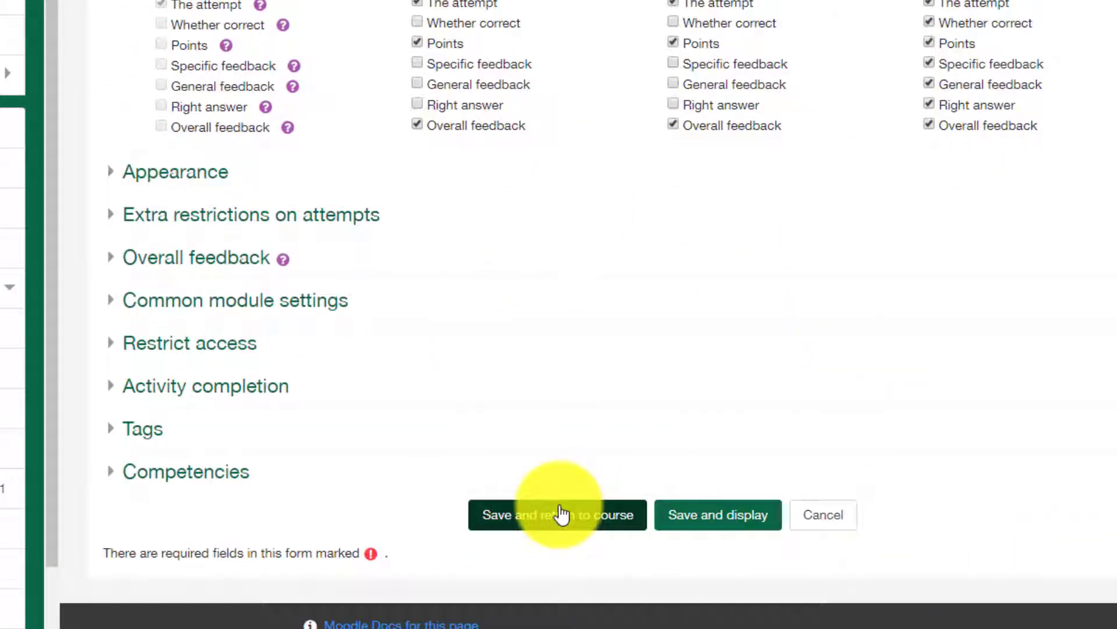
scroll(560, 513, up, 9)
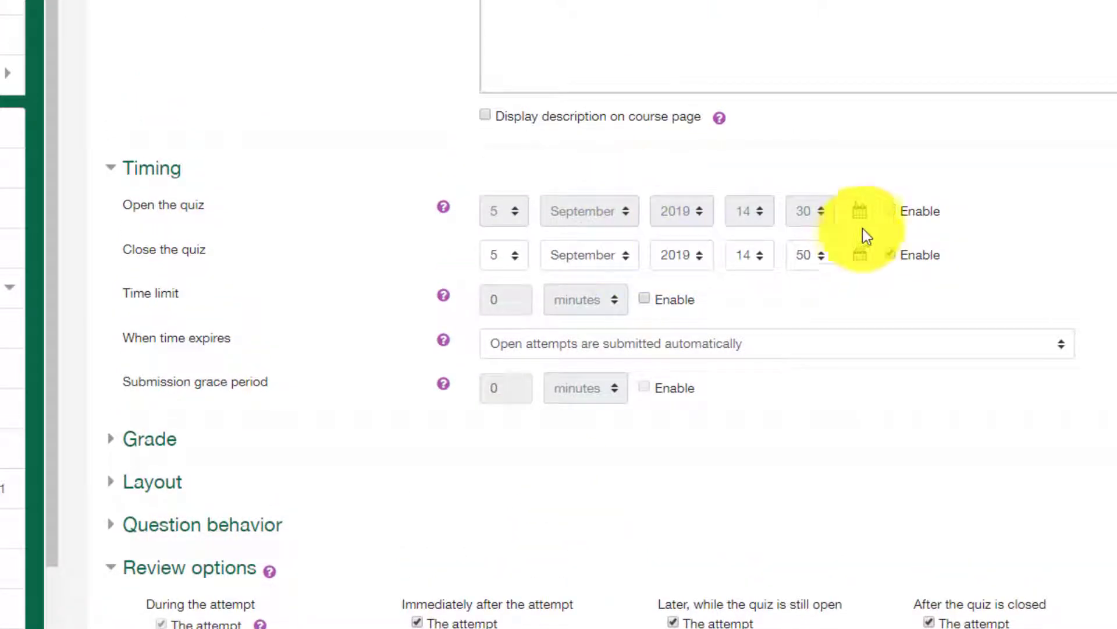
click(893, 209)
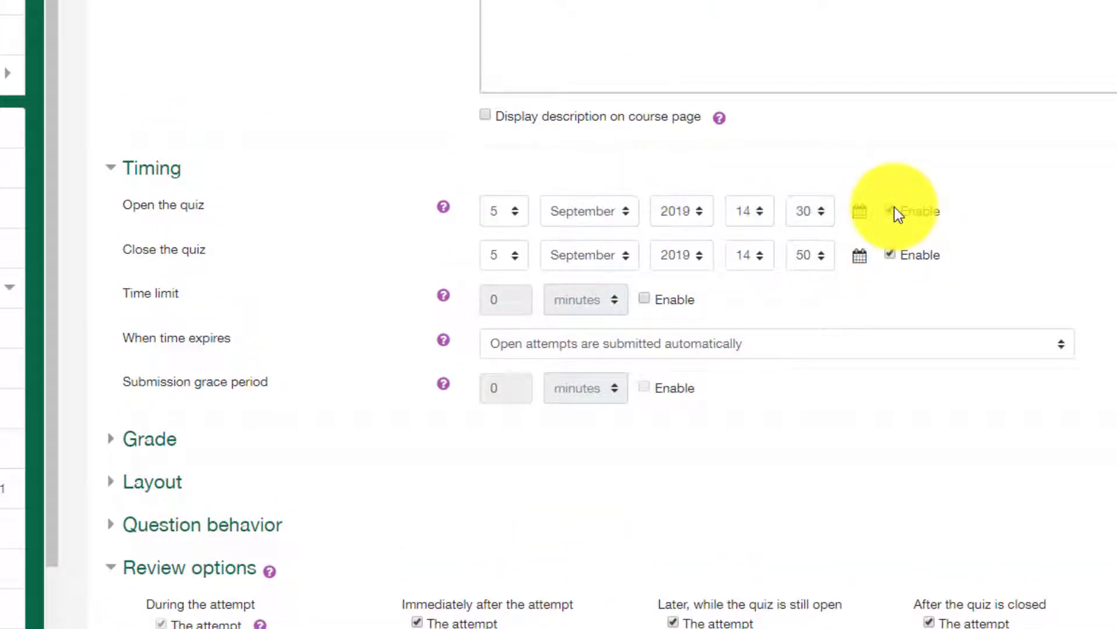
scroll(815, 314, down, 9)
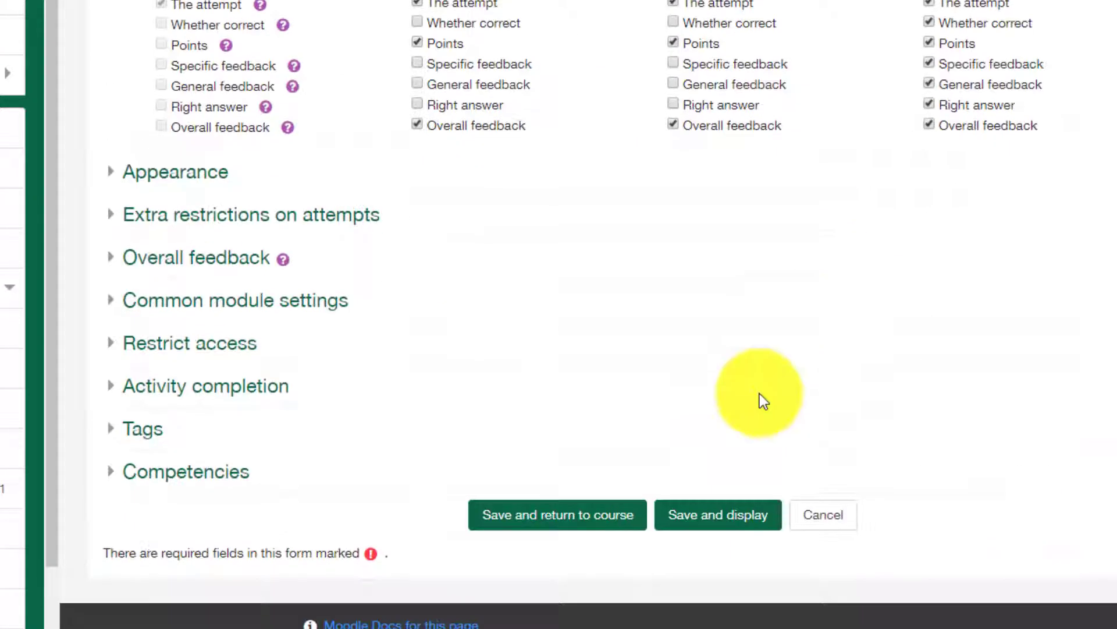
click(606, 524)
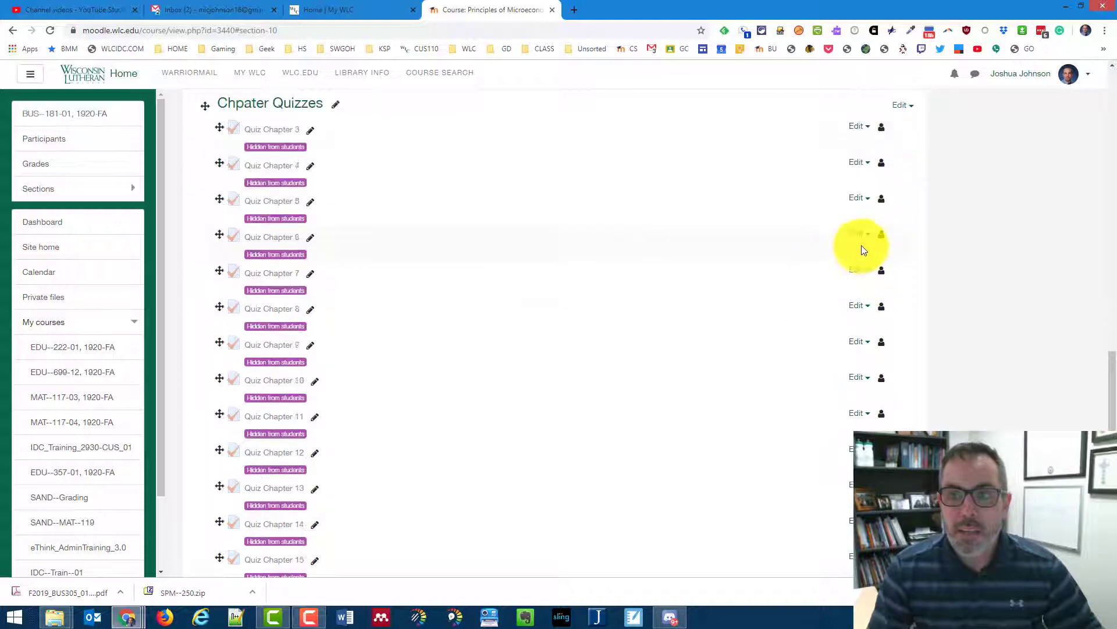
Show the hidden Quiz Chapter 3 to students in the Chpater Quizzes section and open its quiz page
click(861, 129)
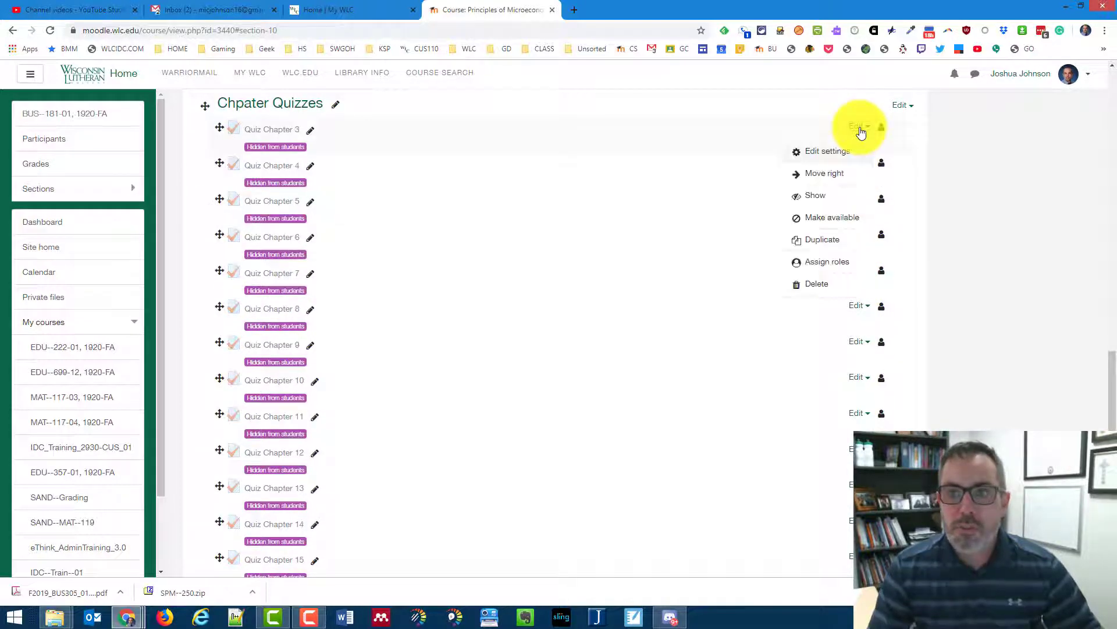
click(821, 197)
scroll(490, 191, up, 2)
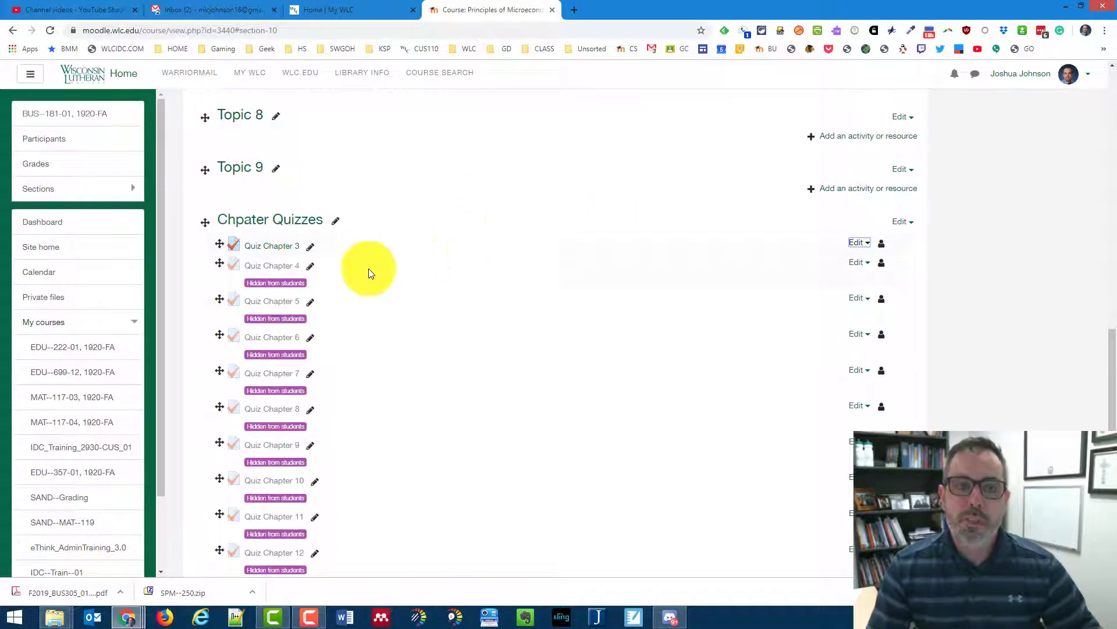
click(261, 248)
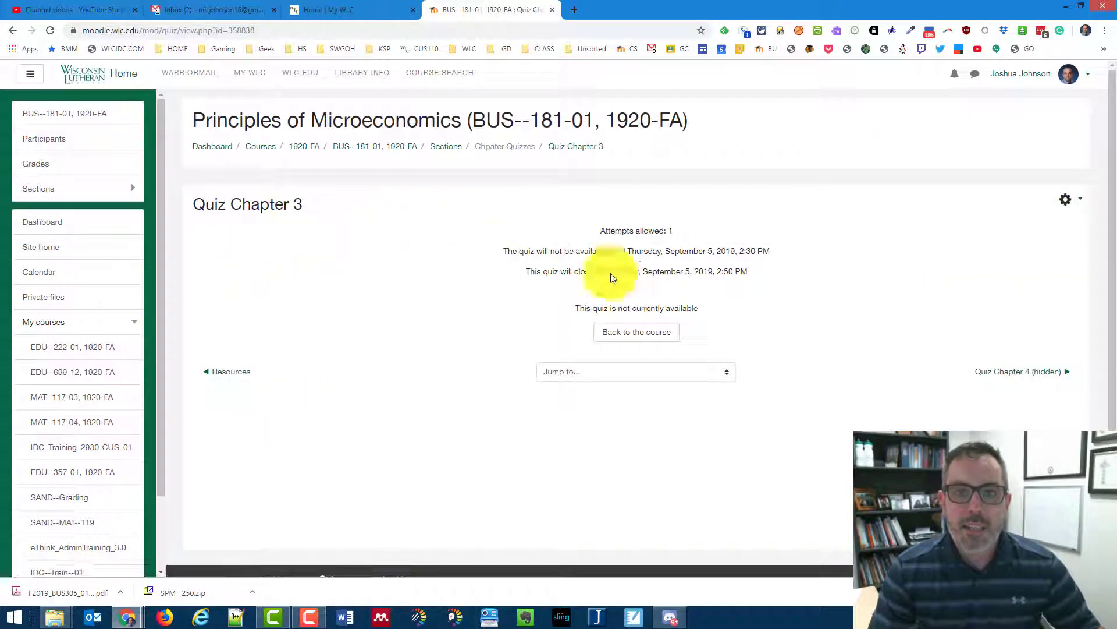